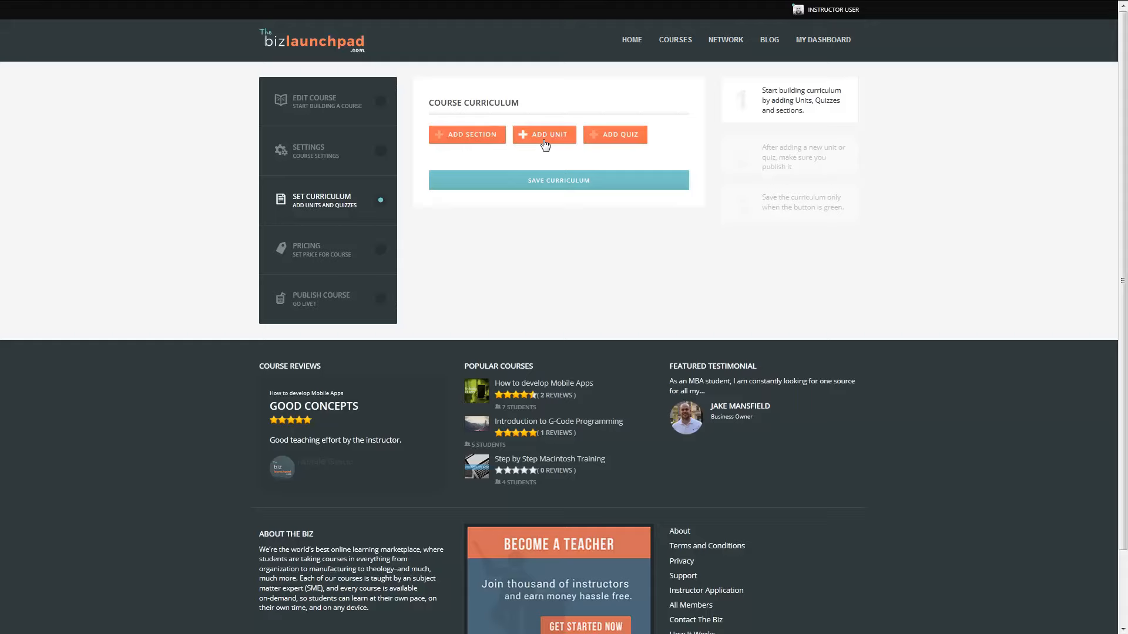
Add three sections to the course curriculum named Chapter 1, Chapter 2 and Chapter 3.
{"action": "left_click", "coordinate": [473, 143]}
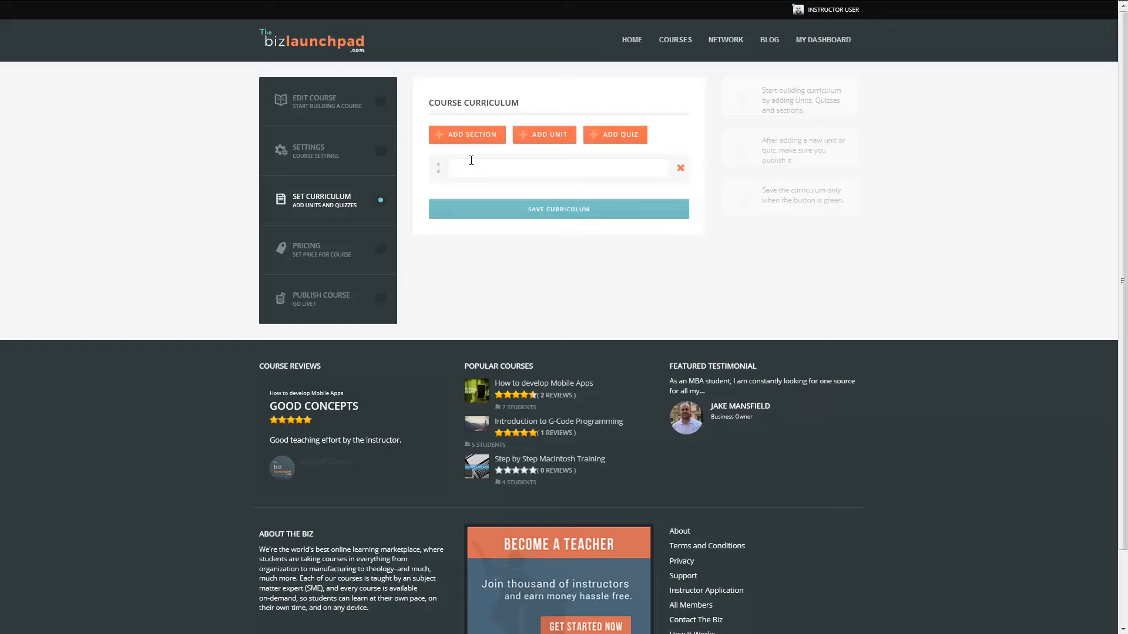
{"action": "type", "text": "Chapter 1"}
{"action": "left_click", "coordinate": [476, 136]}
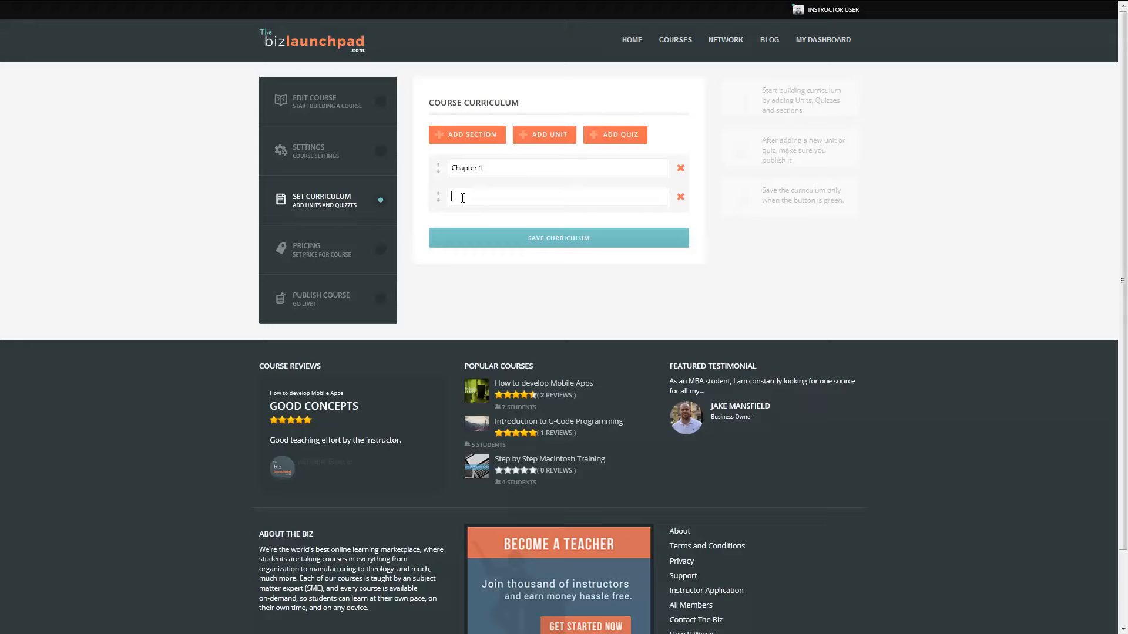
{"action": "type", "text": "Chapter 2"}
{"action": "left_click", "coordinate": [457, 136]}
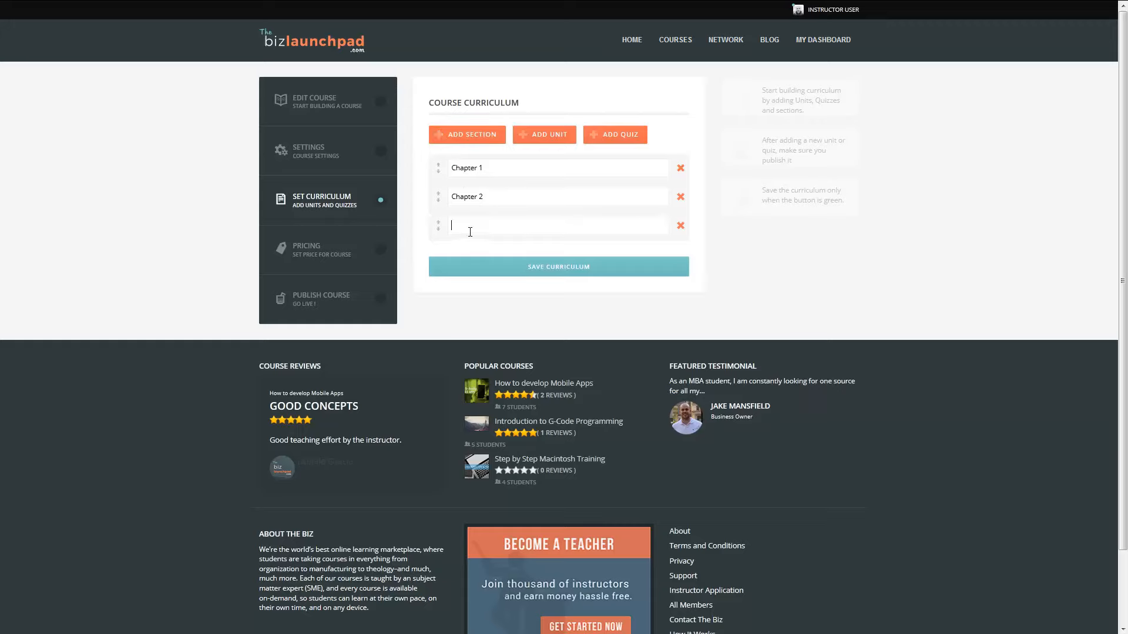
{"action": "type", "text": "Chapter3"}
Add a new unit titled Unit One to the curriculum and publish it, confirming its creation.
{"action": "left_click", "coordinate": [532, 138]}
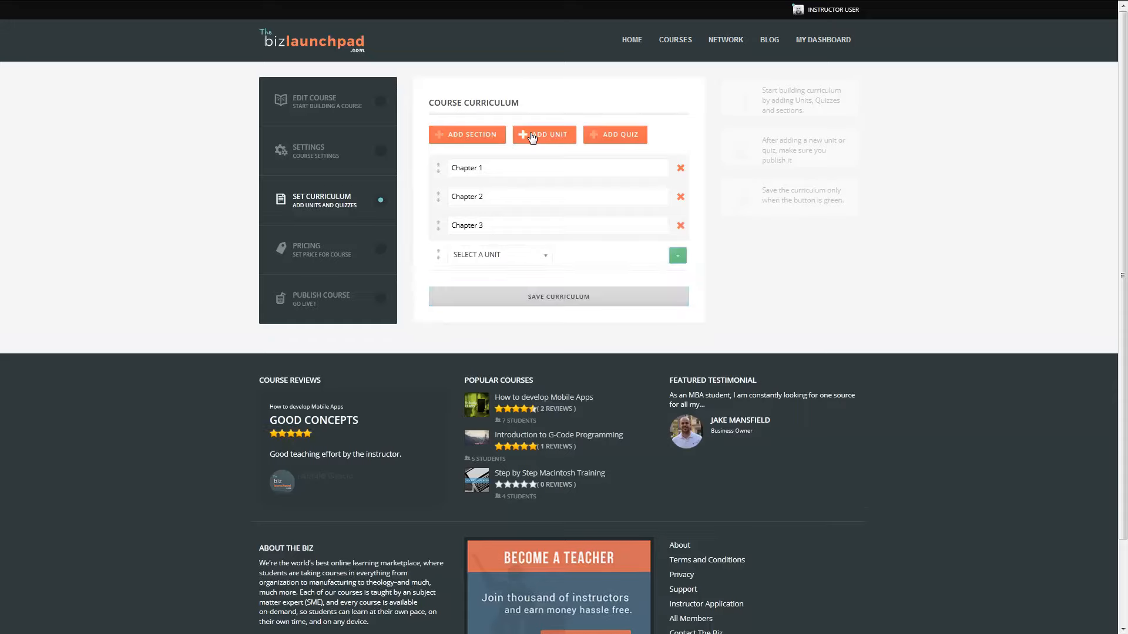
{"action": "left_click", "coordinate": [470, 258]}
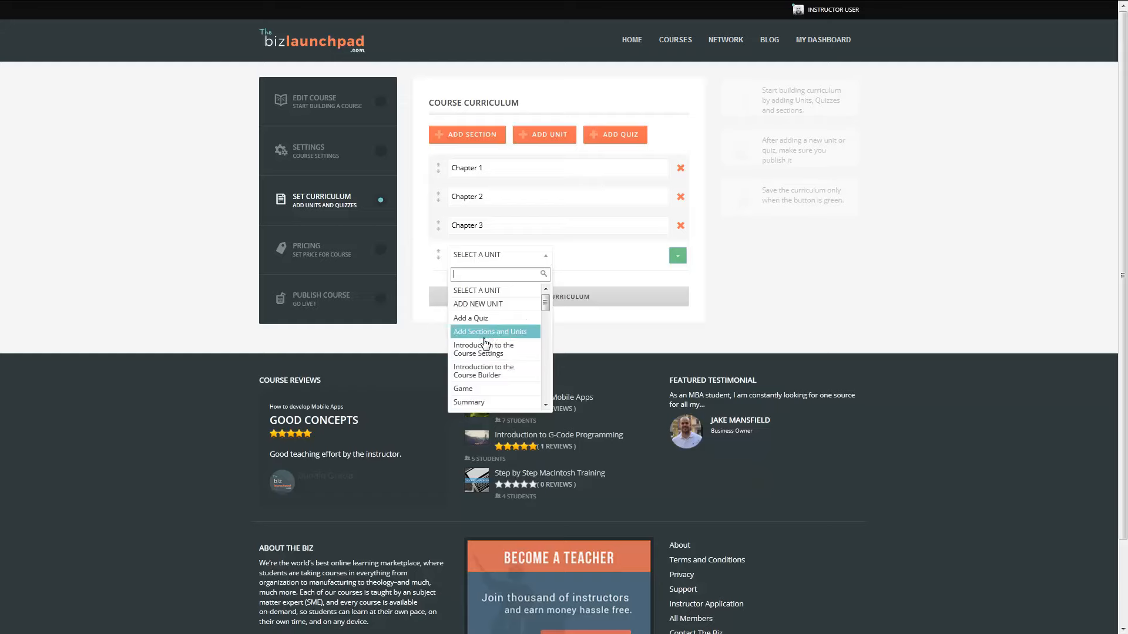
{"action": "left_click", "coordinate": [492, 305]}
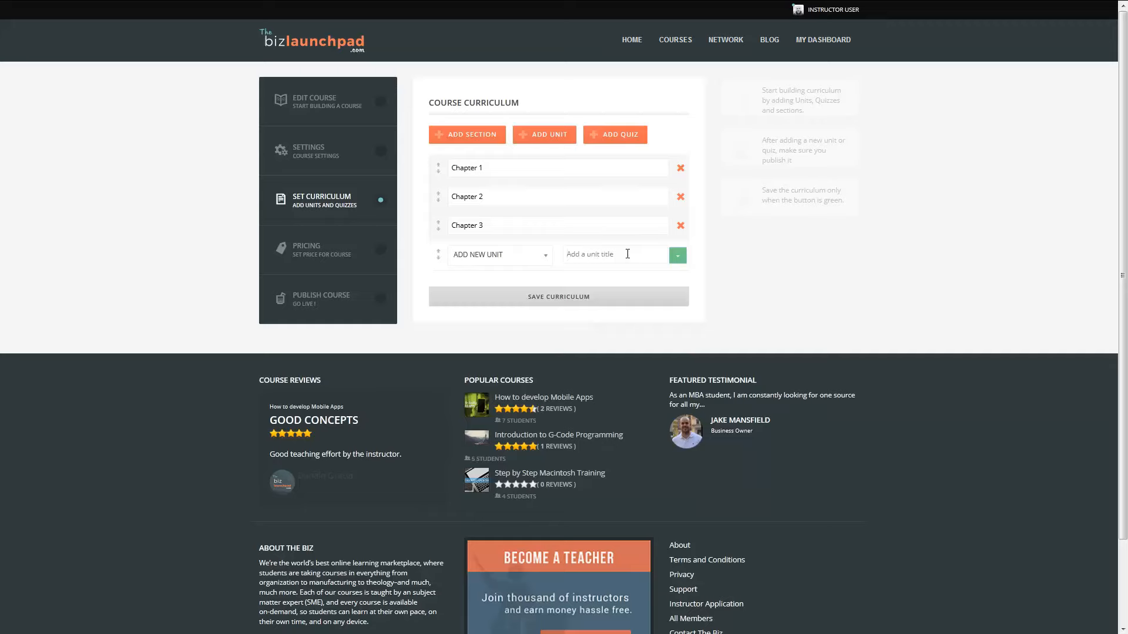
{"action": "type", "text": "Unite"}
{"action": "key", "text": "BackSpace"}
{"action": "type", "text": "One"}
{"action": "left_click", "coordinate": [678, 261]}
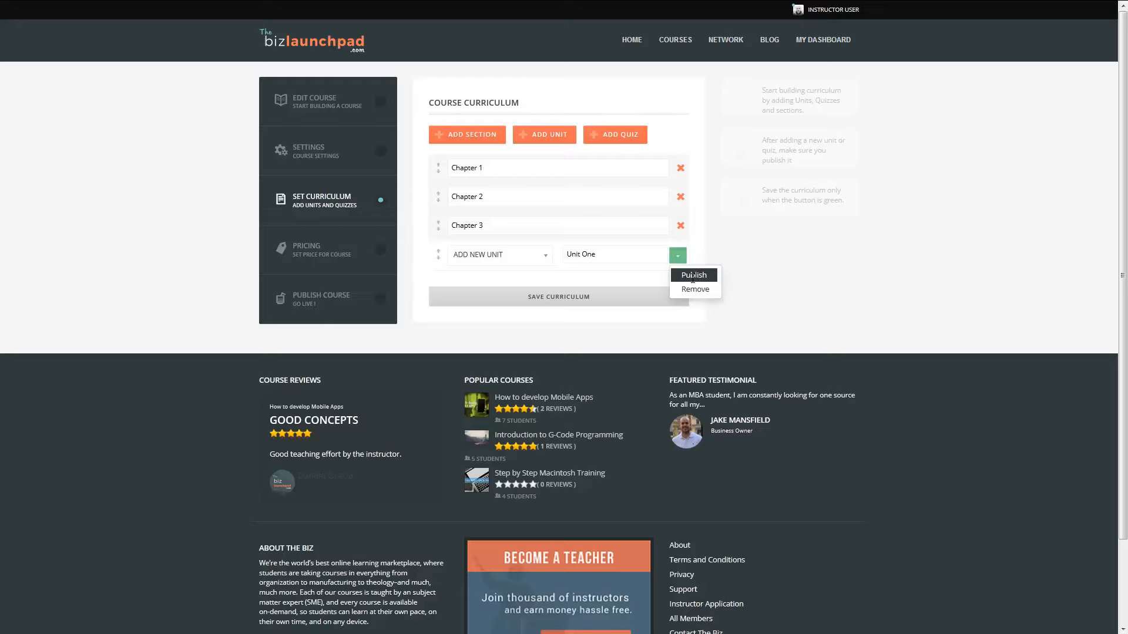
{"action": "left_click", "coordinate": [693, 275]}
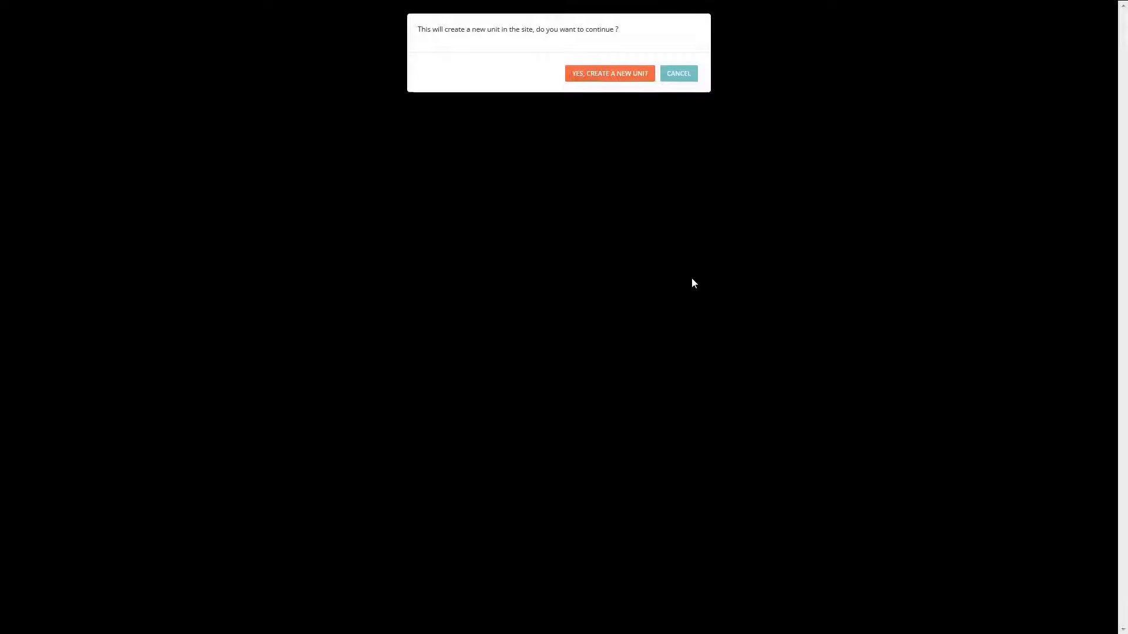
{"action": "left_click", "coordinate": [596, 82]}
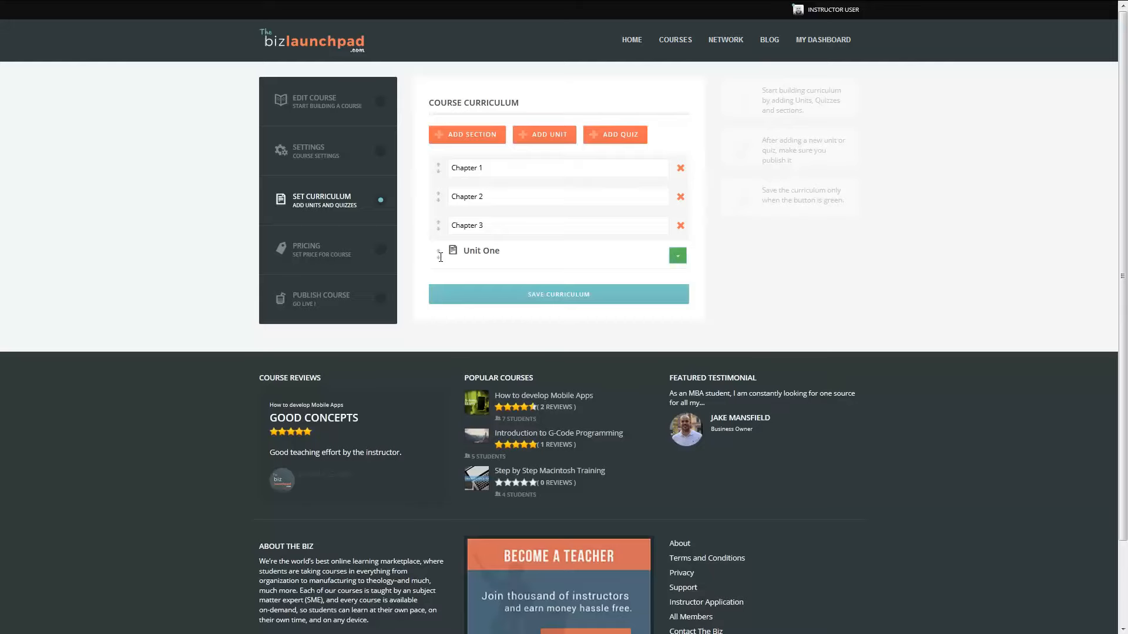
Move Unit One directly below Chapter 1 and save the curriculum.
{"action": "left_click_drag", "start_coordinate": [441, 257], "coordinate": [450, 198]}
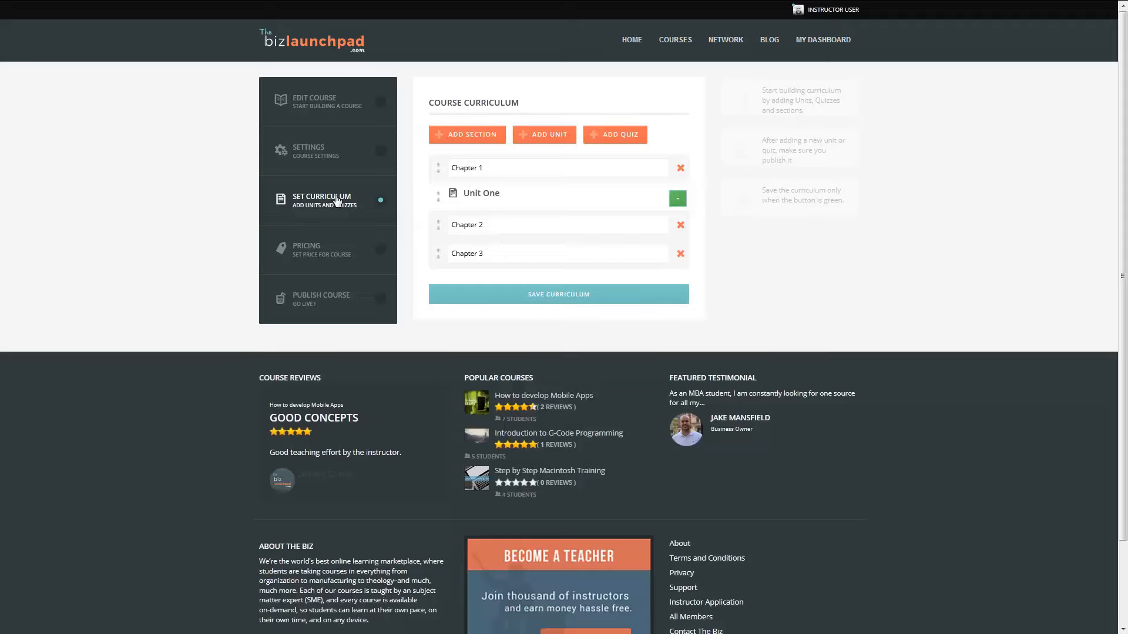
{"action": "left_click", "coordinate": [567, 293]}
{"action": "left_click", "coordinate": [626, 80]}
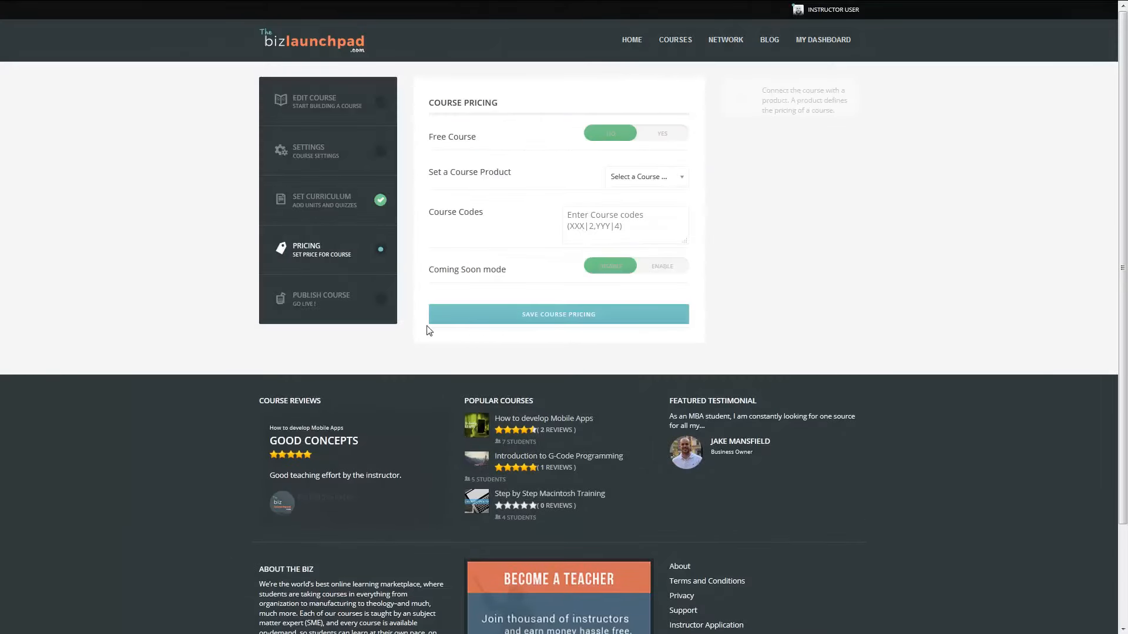
Return to the course curriculum and open Unit One for editing.
{"action": "left_click", "coordinate": [305, 206]}
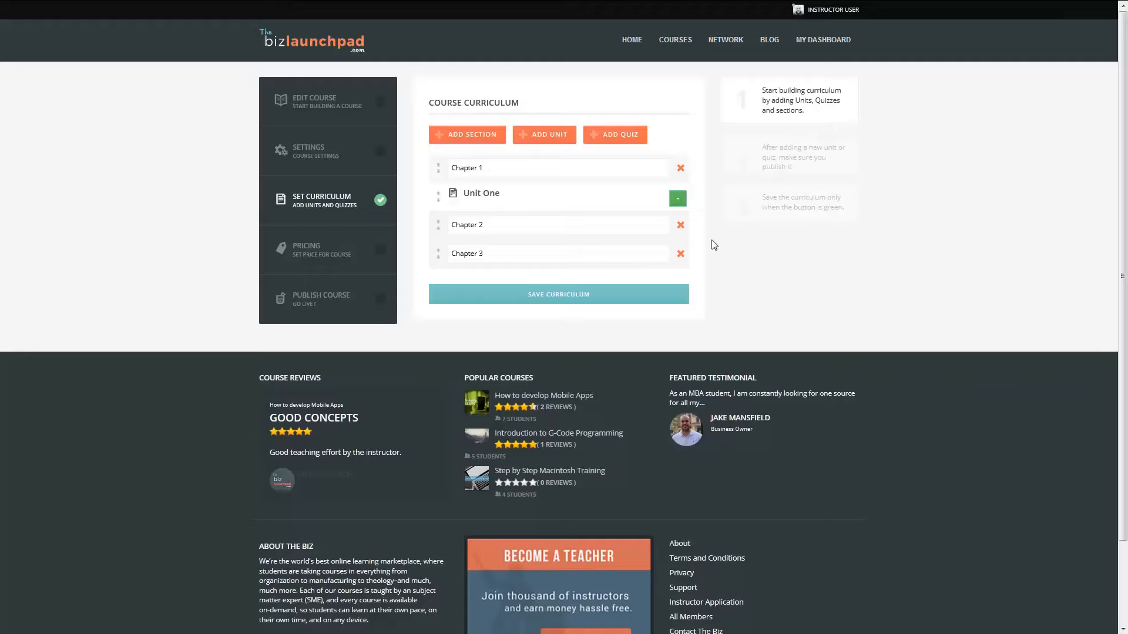
{"action": "left_click", "coordinate": [678, 200]}
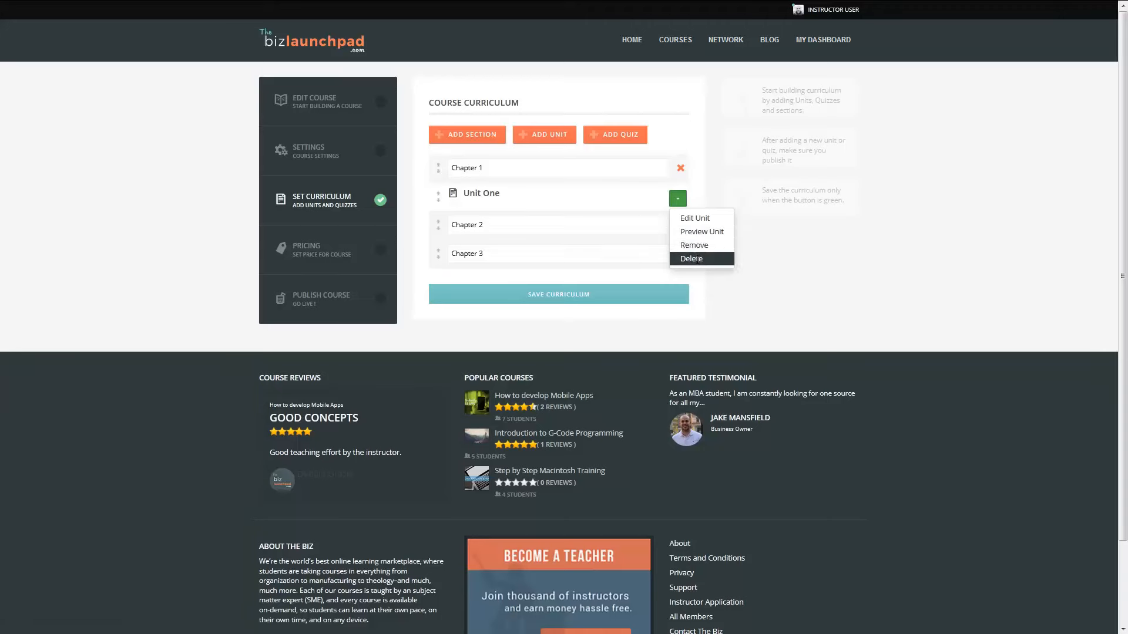
{"action": "left_click", "coordinate": [697, 221]}
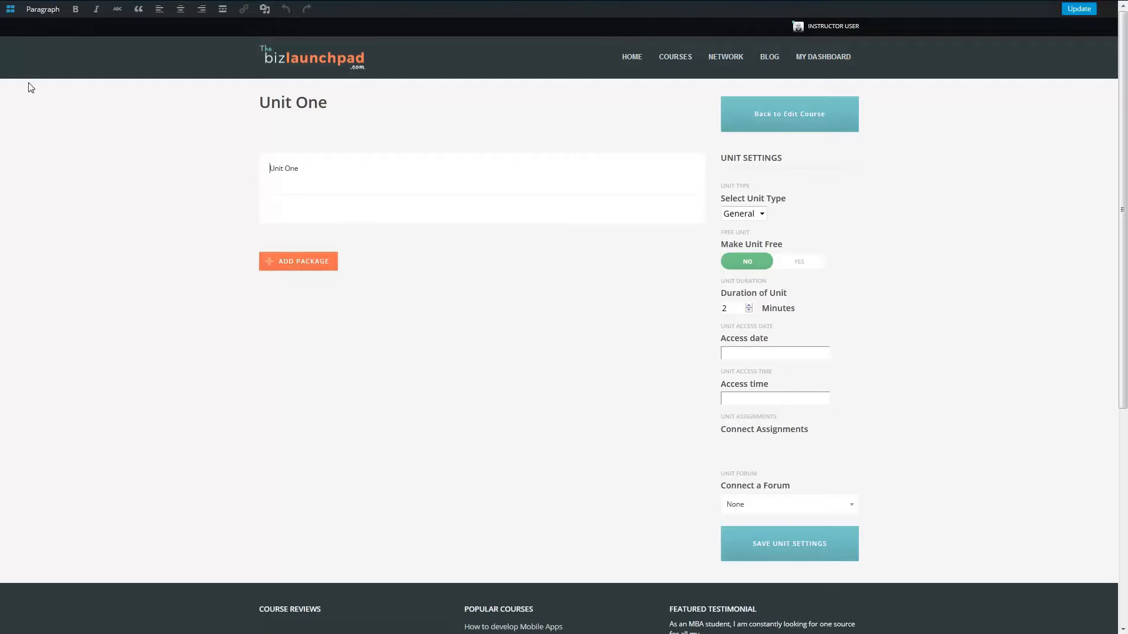
Format the "Unit One" text in the unit's content as Header 2.
{"action": "left_click", "coordinate": [12, 9]}
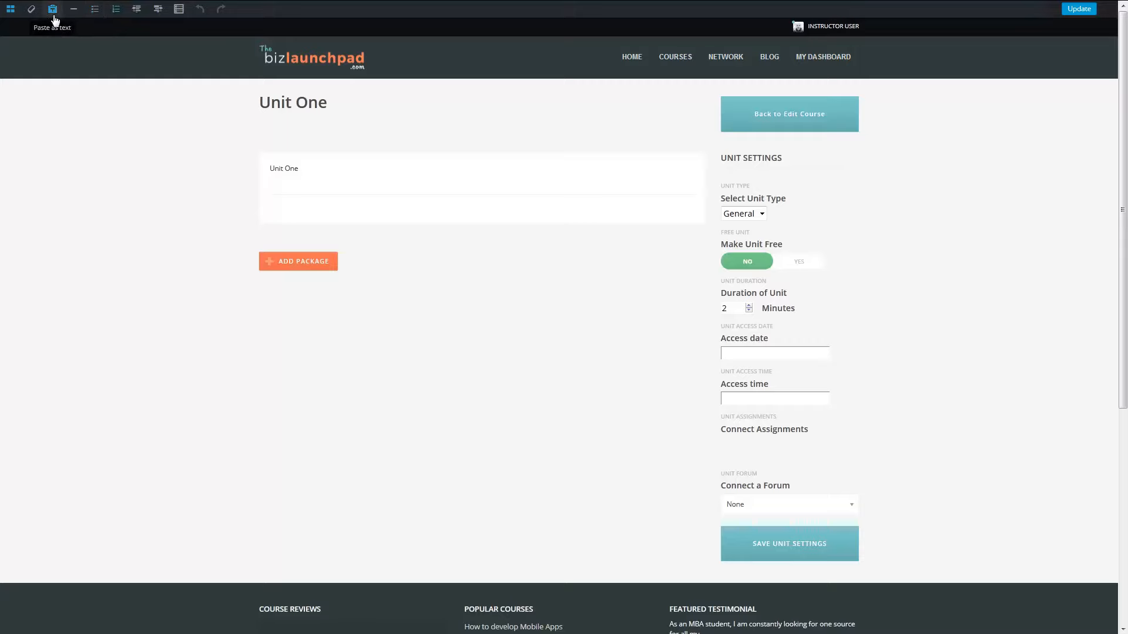
{"action": "left_click", "coordinate": [13, 13]}
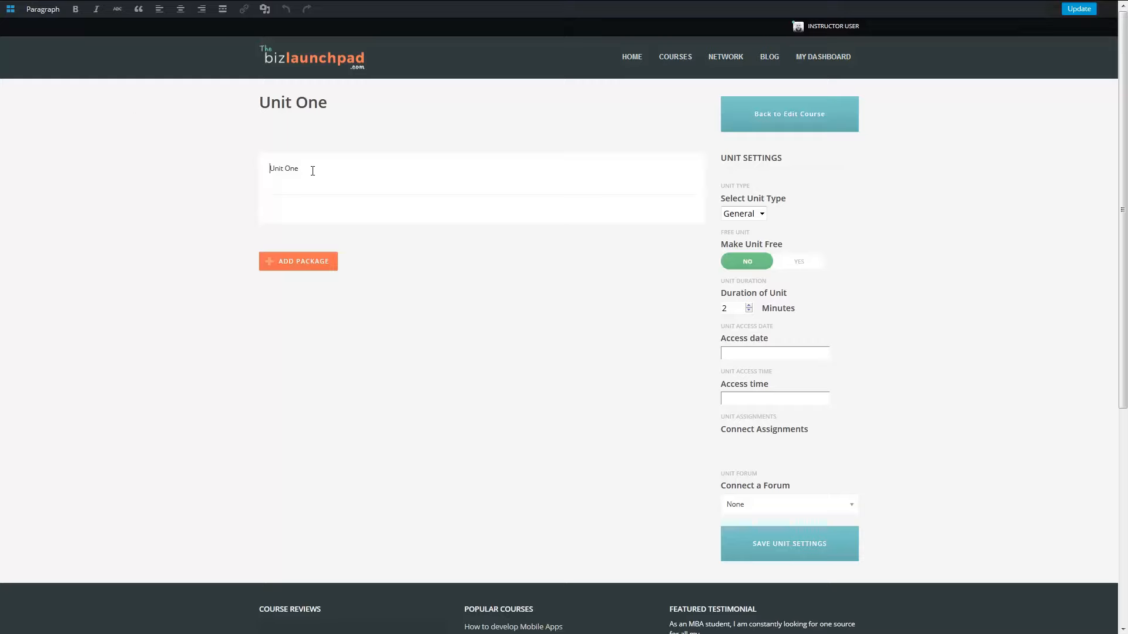
{"action": "left_click_drag", "start_coordinate": [313, 171], "coordinate": [263, 178]}
{"action": "left_click", "coordinate": [48, 16]}
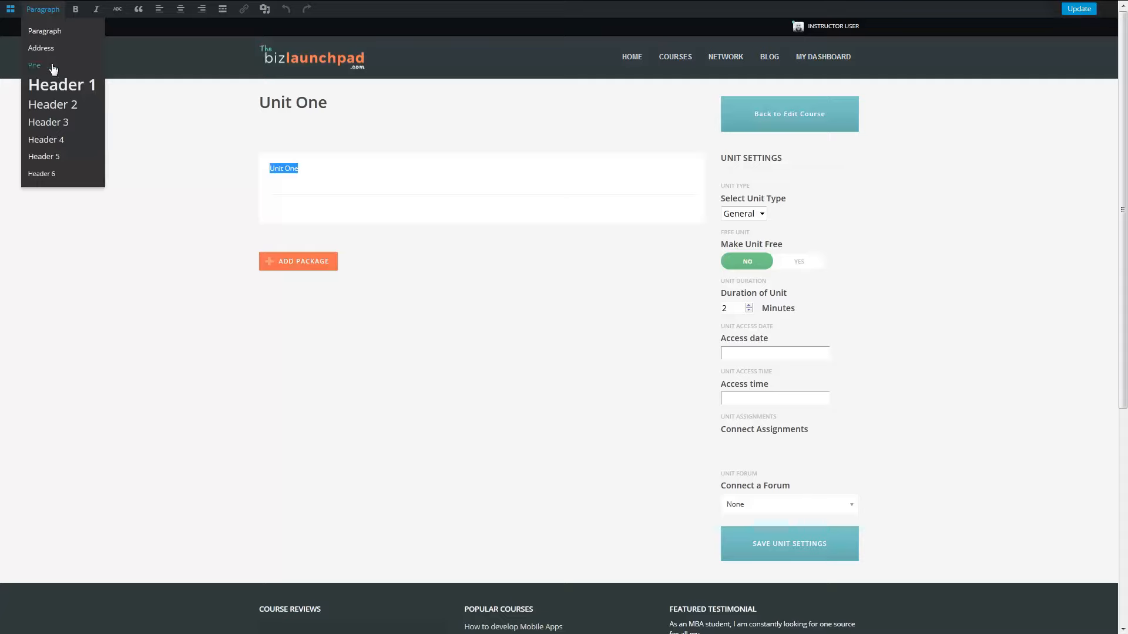
{"action": "left_click", "coordinate": [49, 110]}
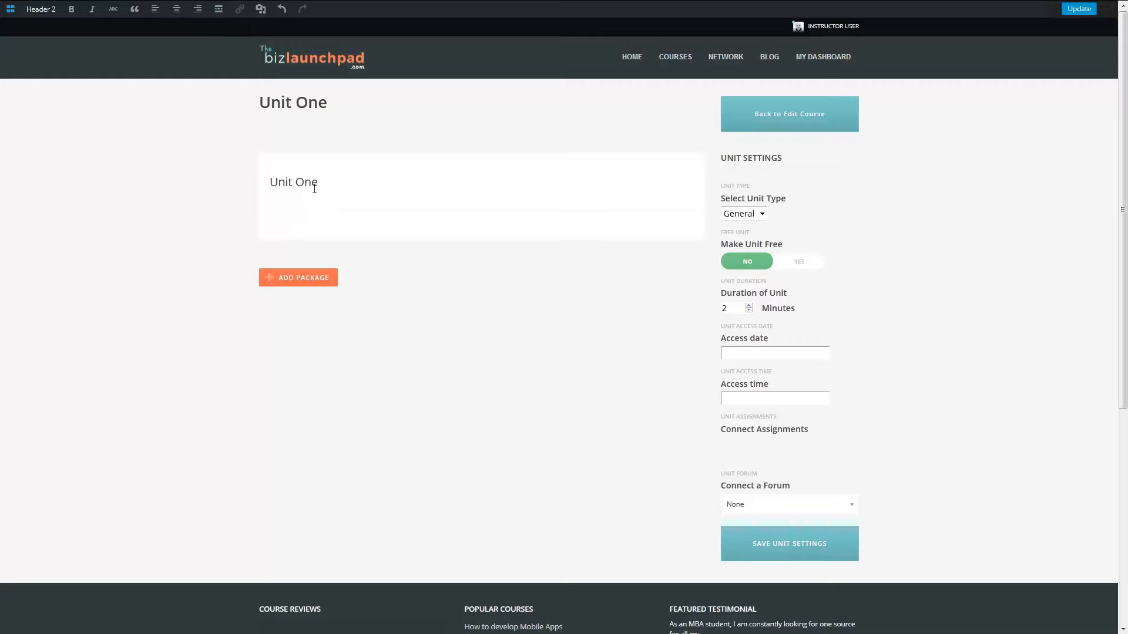
{"action": "left_click_drag", "start_coordinate": [316, 183], "coordinate": [269, 197]}
{"action": "left_click", "coordinate": [321, 182]}
{"action": "left_click_drag", "start_coordinate": [322, 182], "coordinate": [262, 171]}
{"action": "left_click", "coordinate": [241, 10]}
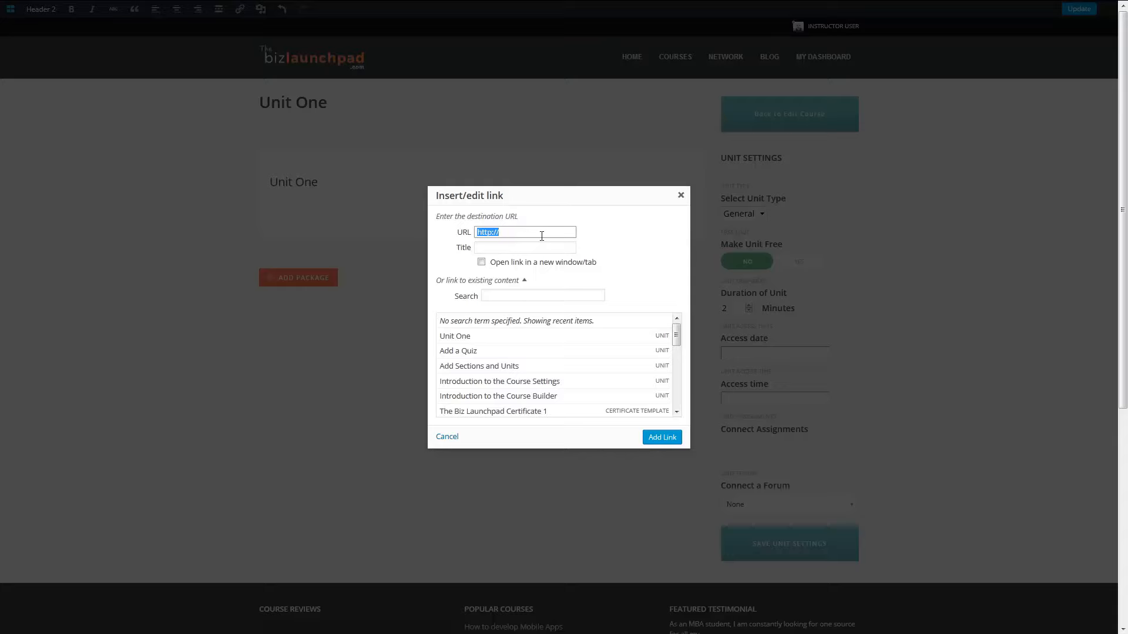
{"action": "left_click", "coordinate": [540, 234]}
{"action": "left_click", "coordinate": [442, 261]}
{"action": "left_click", "coordinate": [680, 196]}
{"action": "left_click", "coordinate": [205, 146]}
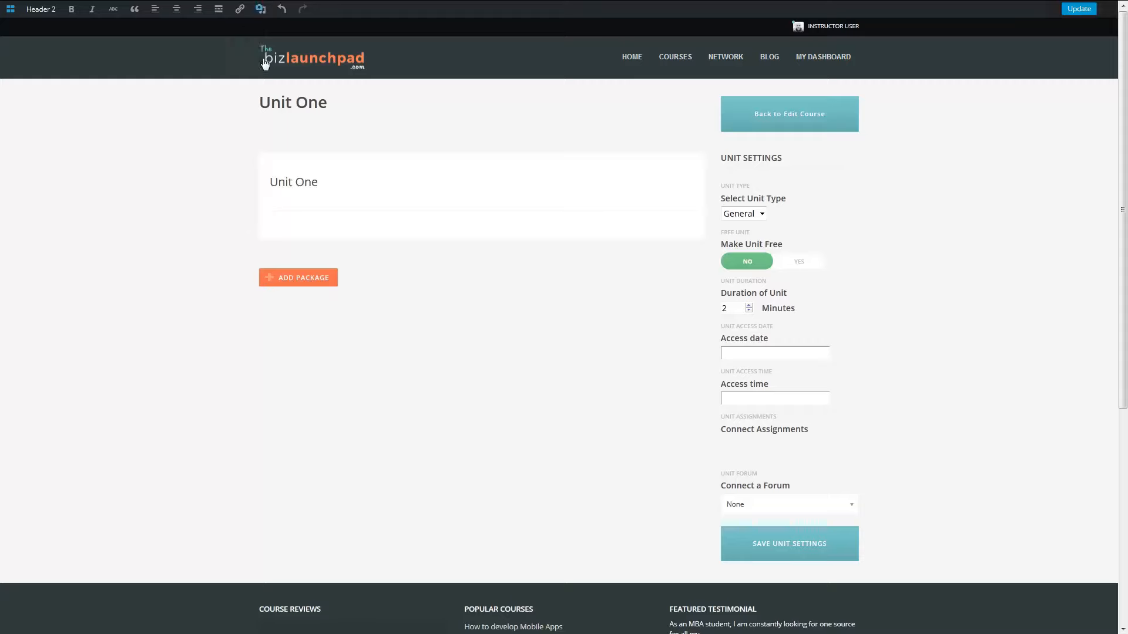
Insert the library video CreateACourse101-a-Start.mp4 before the "Unit One" text, using the Embed Media Player option.
{"action": "left_click", "coordinate": [272, 182]}
{"action": "left_click", "coordinate": [263, 18]}
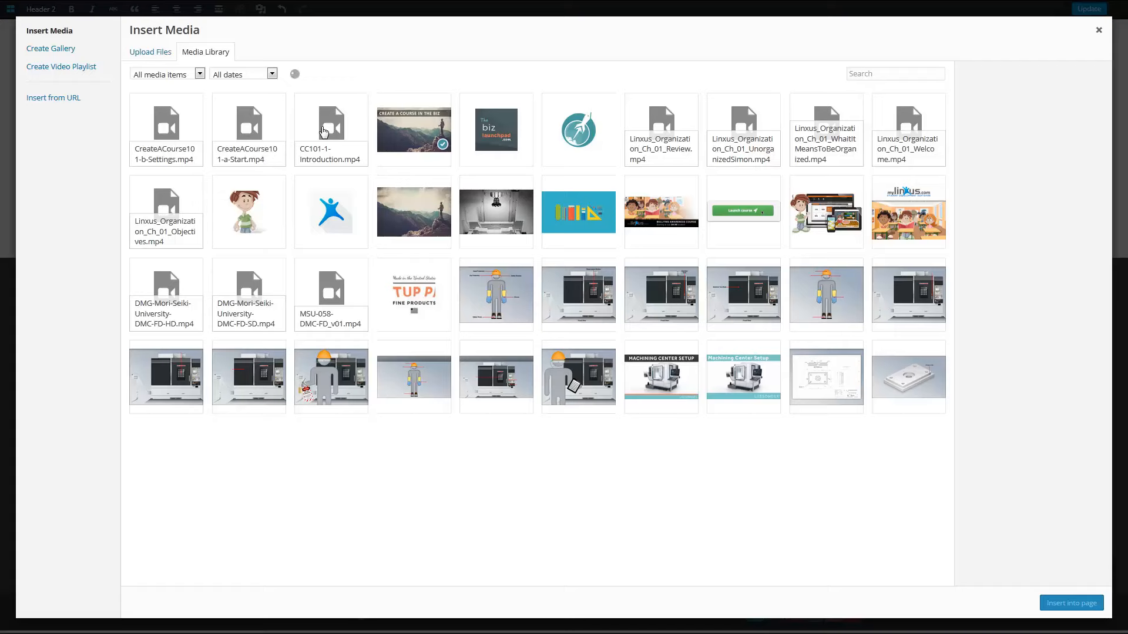
{"action": "left_click", "coordinate": [165, 59]}
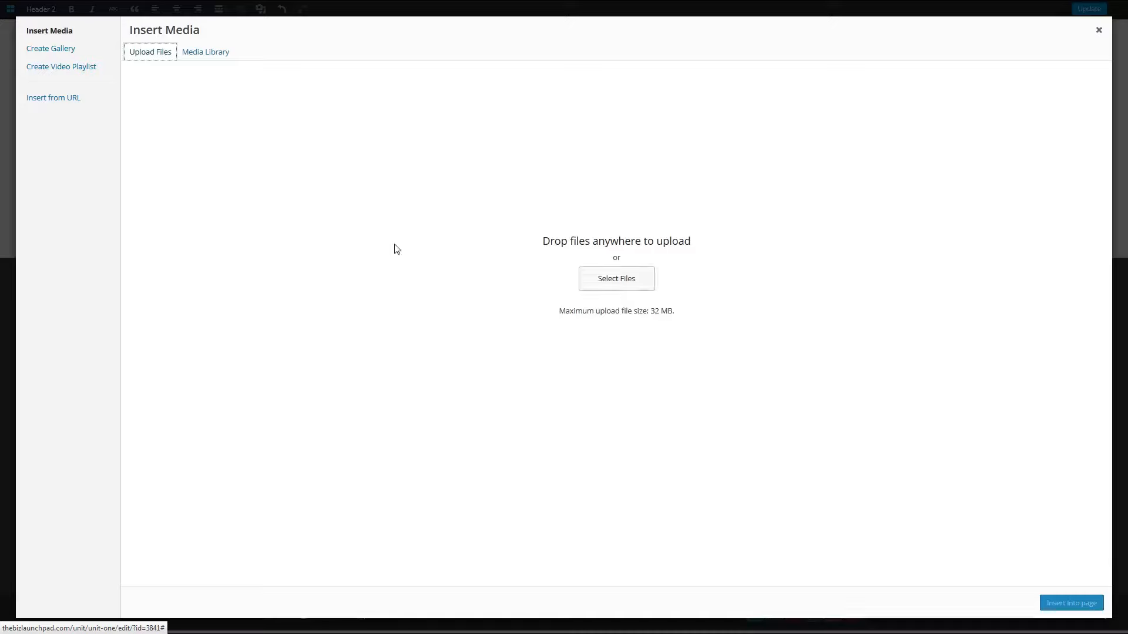
{"action": "left_click", "coordinate": [53, 99]}
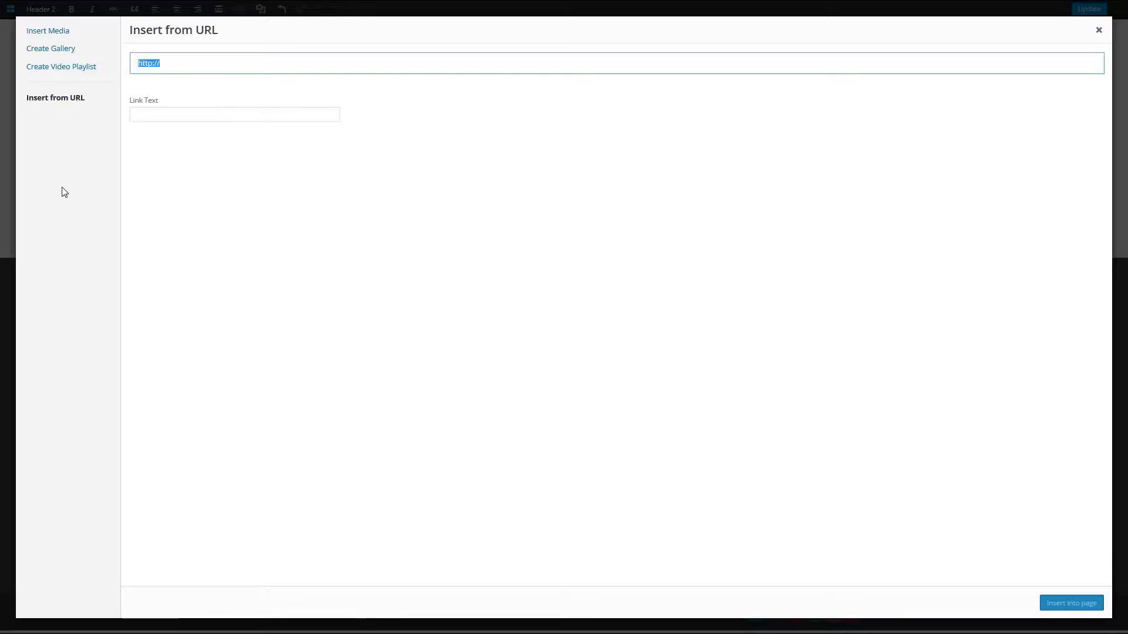
{"action": "left_click", "coordinate": [53, 35]}
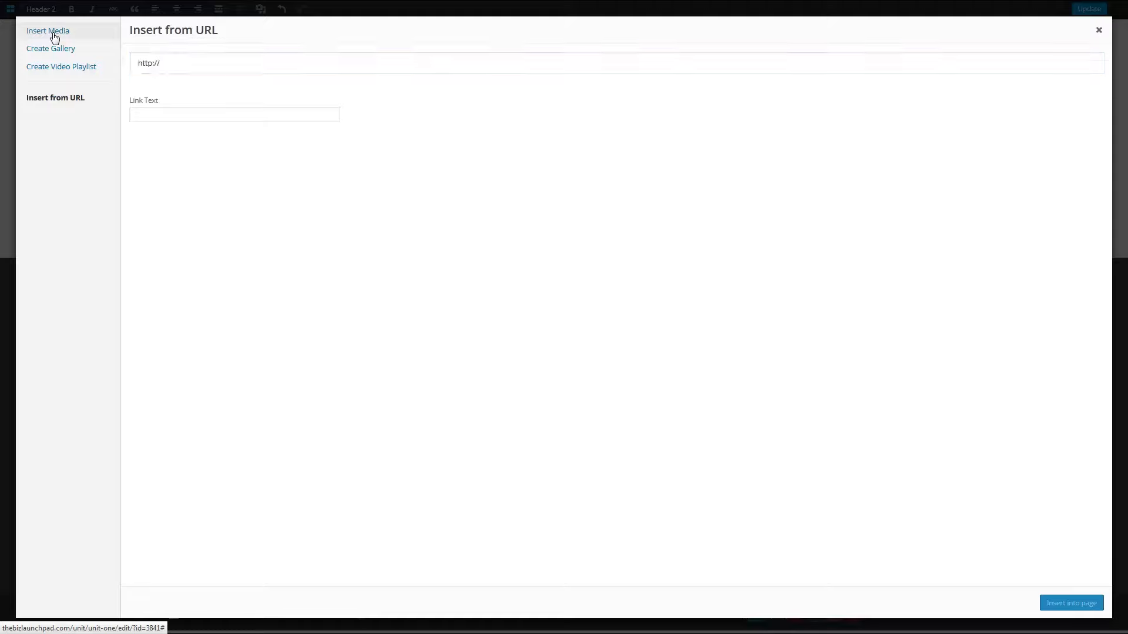
{"action": "left_click", "coordinate": [219, 52]}
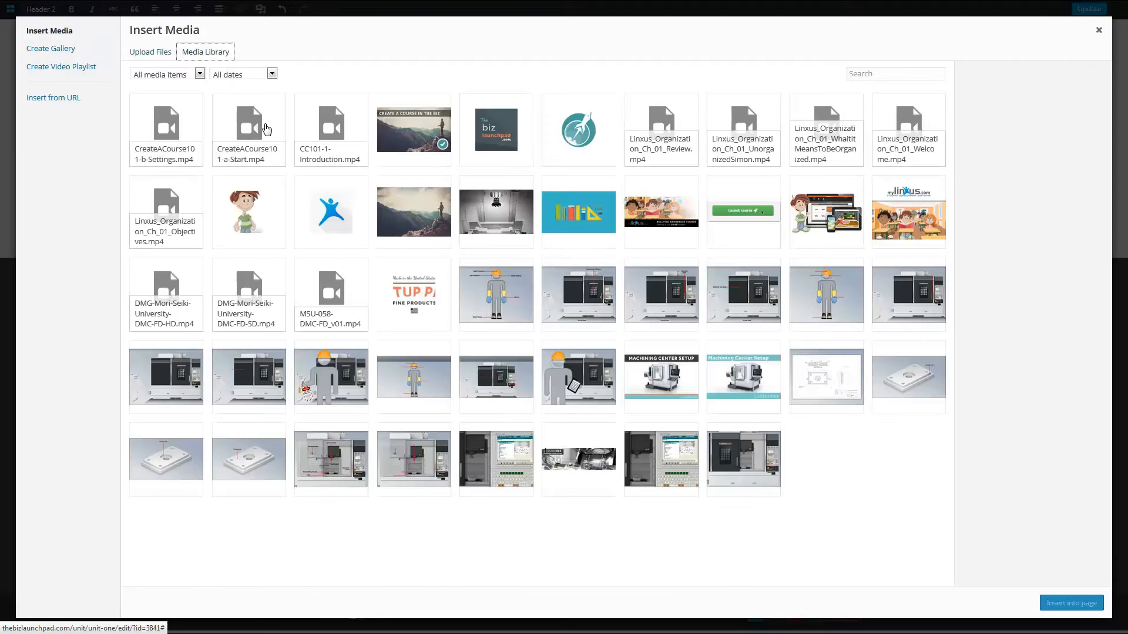
{"action": "left_click", "coordinate": [266, 129]}
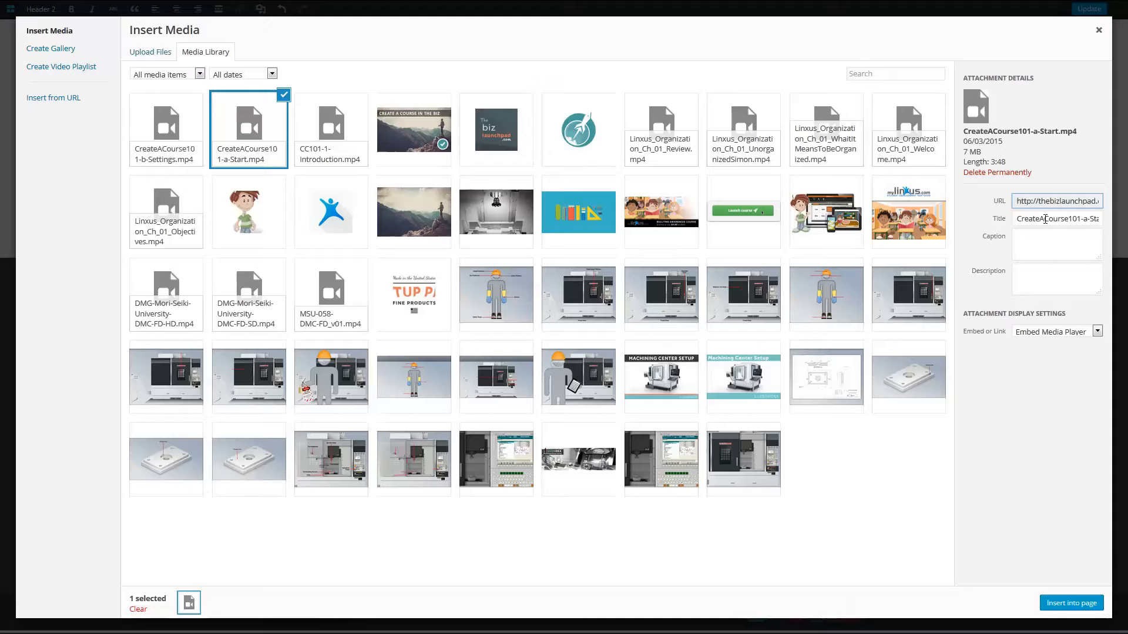
{"action": "left_click", "coordinate": [1043, 290]}
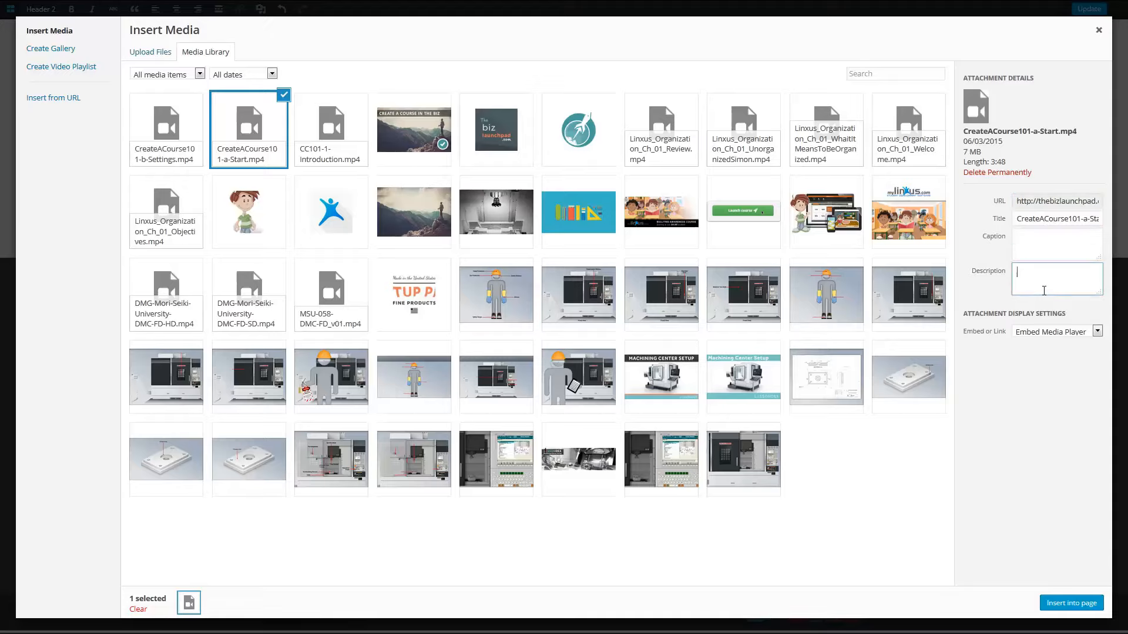
{"action": "left_click", "coordinate": [1026, 334]}
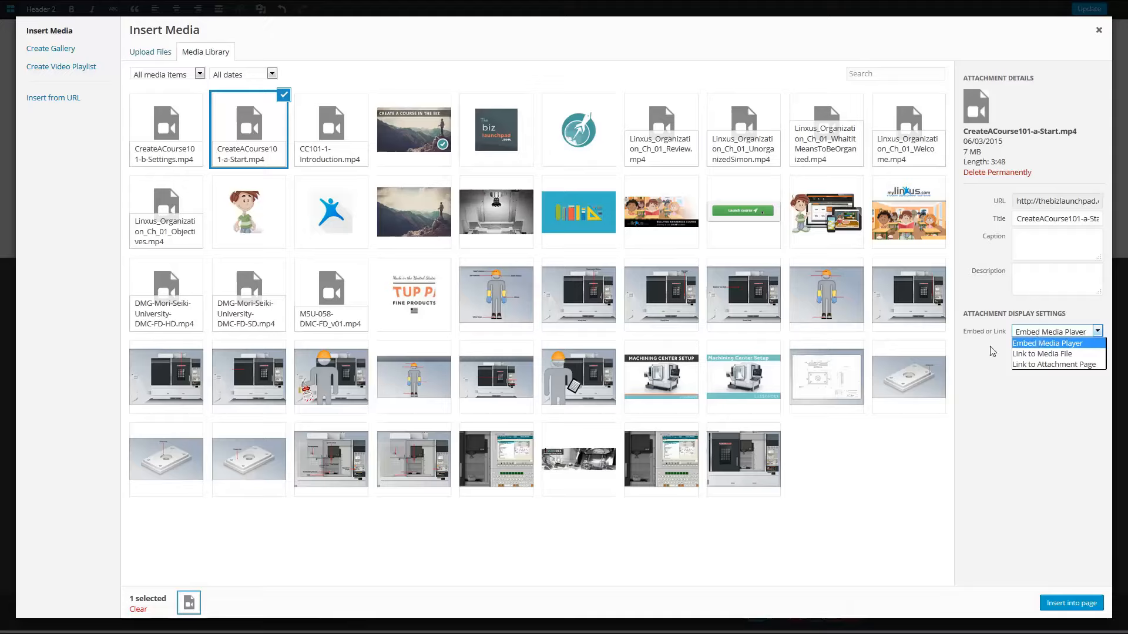
{"action": "left_click", "coordinate": [992, 396]}
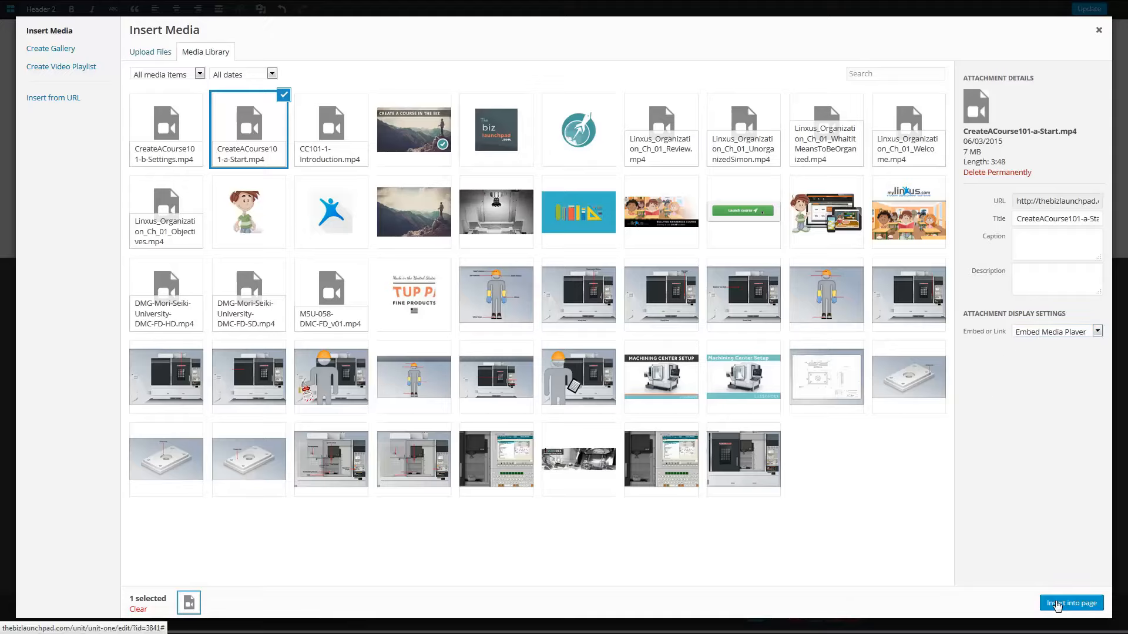
{"action": "left_click", "coordinate": [1080, 605]}
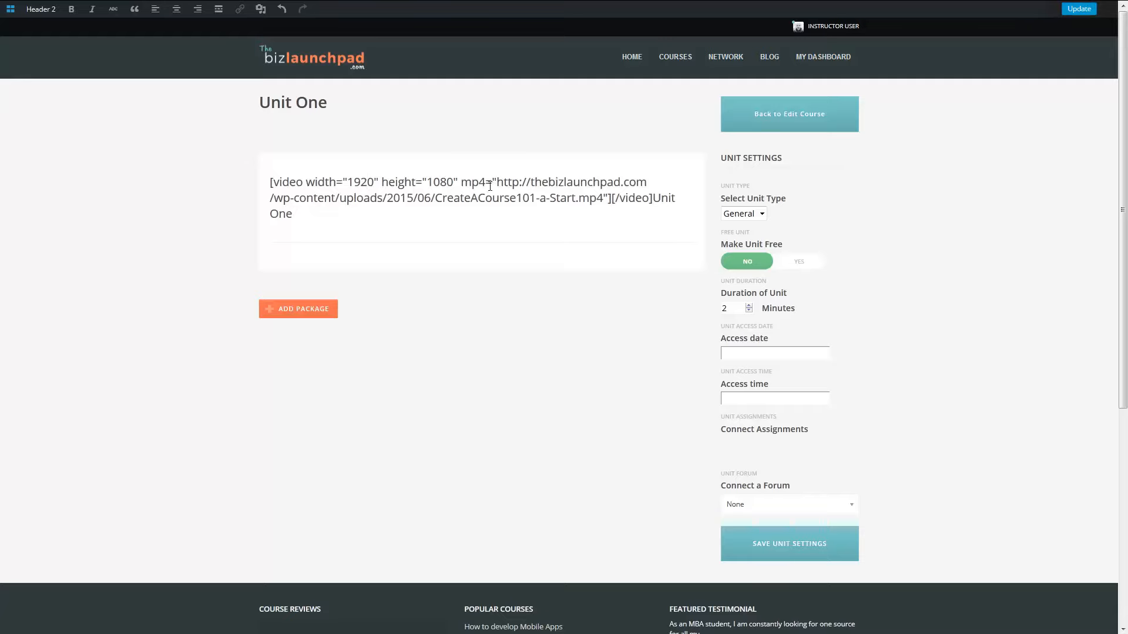
Delete the "Unit One" text that follows the video shortcode in the unit's content.
{"action": "left_click_drag", "start_coordinate": [499, 181], "coordinate": [605, 203]}
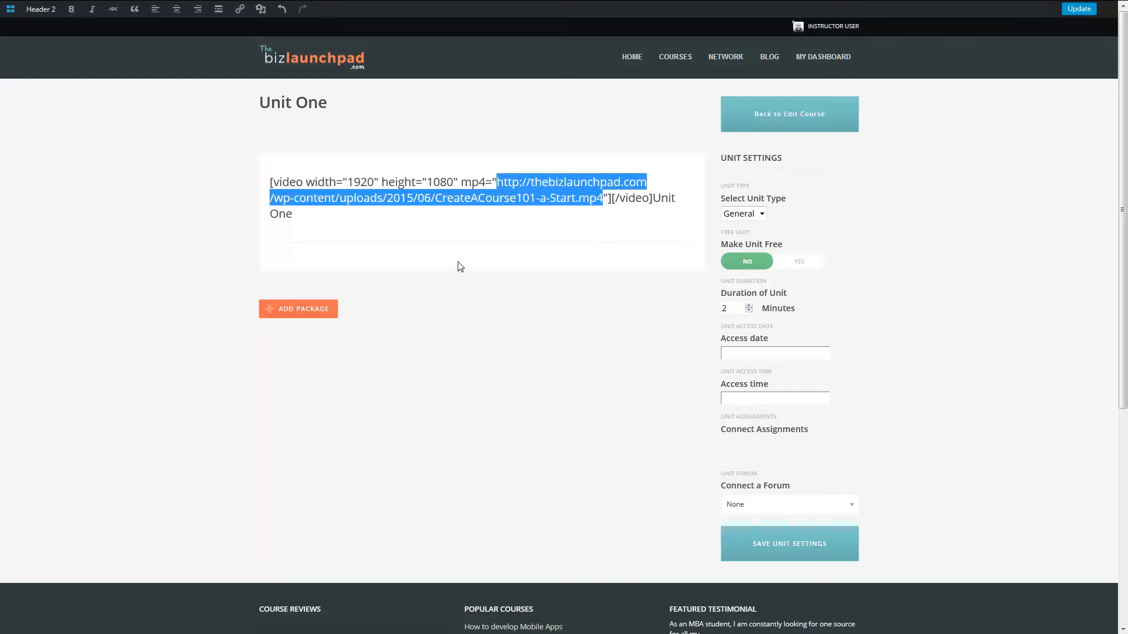
{"action": "left_click", "coordinate": [298, 218]}
{"action": "left_click_drag", "start_coordinate": [297, 217], "coordinate": [262, 221]}
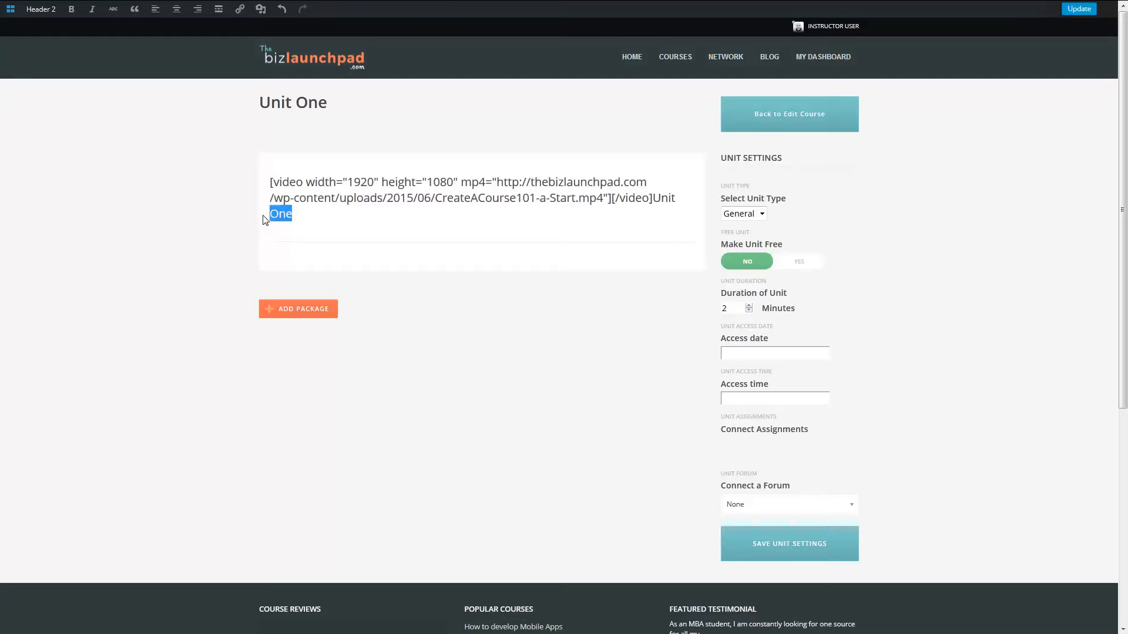
{"action": "left_click", "coordinate": [331, 213]}
{"action": "left_click", "coordinate": [652, 200], "text": "shift"}
{"action": "key", "text": "BackSpace"}
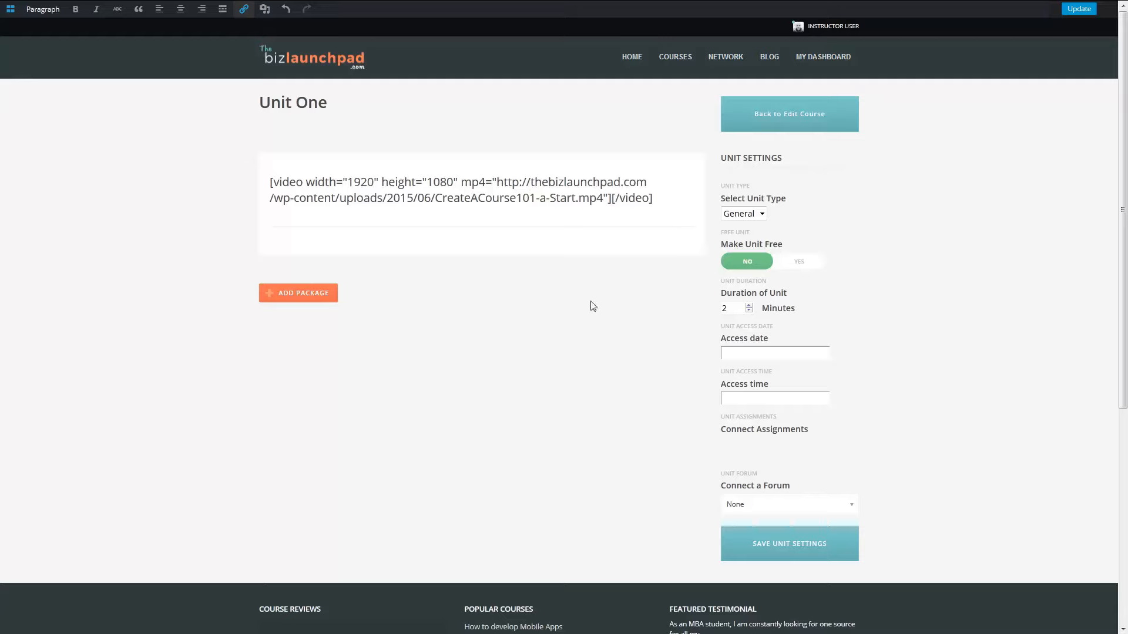
Set the unit type to Video.
{"action": "left_click", "coordinate": [760, 215]}
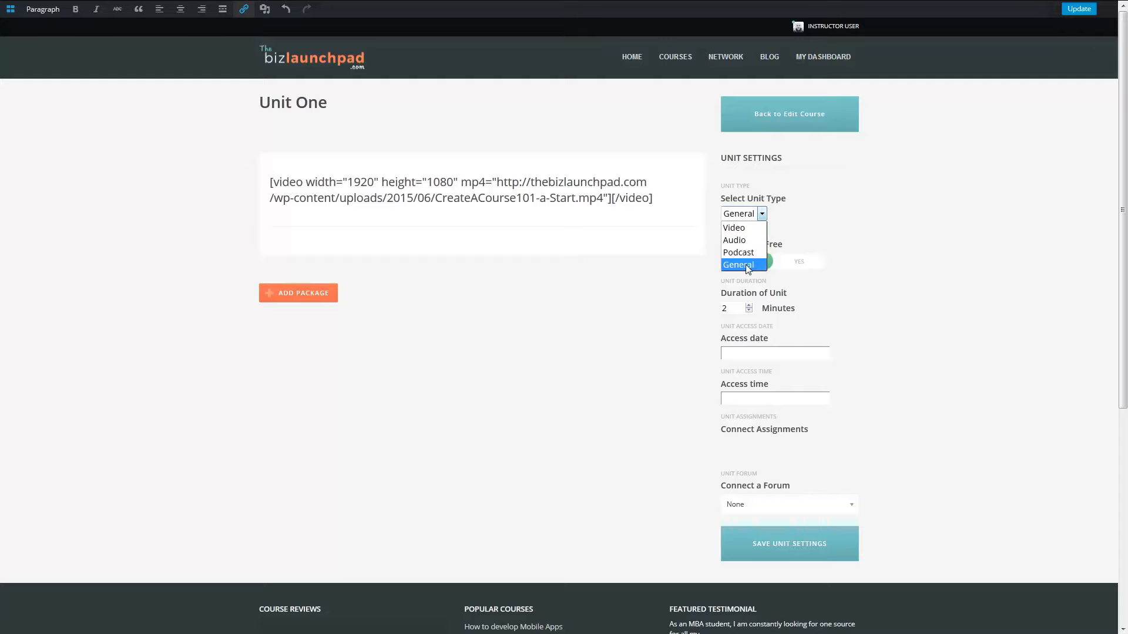
{"action": "left_click", "coordinate": [735, 228]}
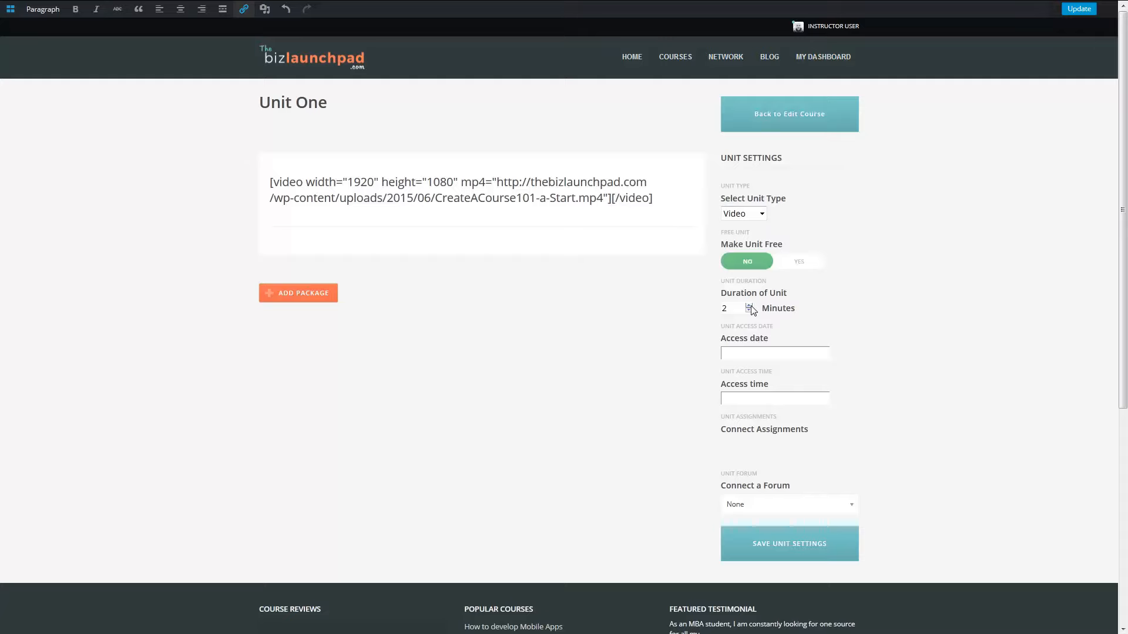
Set the unit's duration to 10 minutes and check the access time and the available forum connection options.
{"action": "left_click_drag", "start_coordinate": [733, 309], "coordinate": [693, 322]}
{"action": "type", "text": "10"}
{"action": "left_click", "coordinate": [754, 400]}
{"action": "left_click", "coordinate": [588, 418]}
{"action": "left_click", "coordinate": [758, 505]}
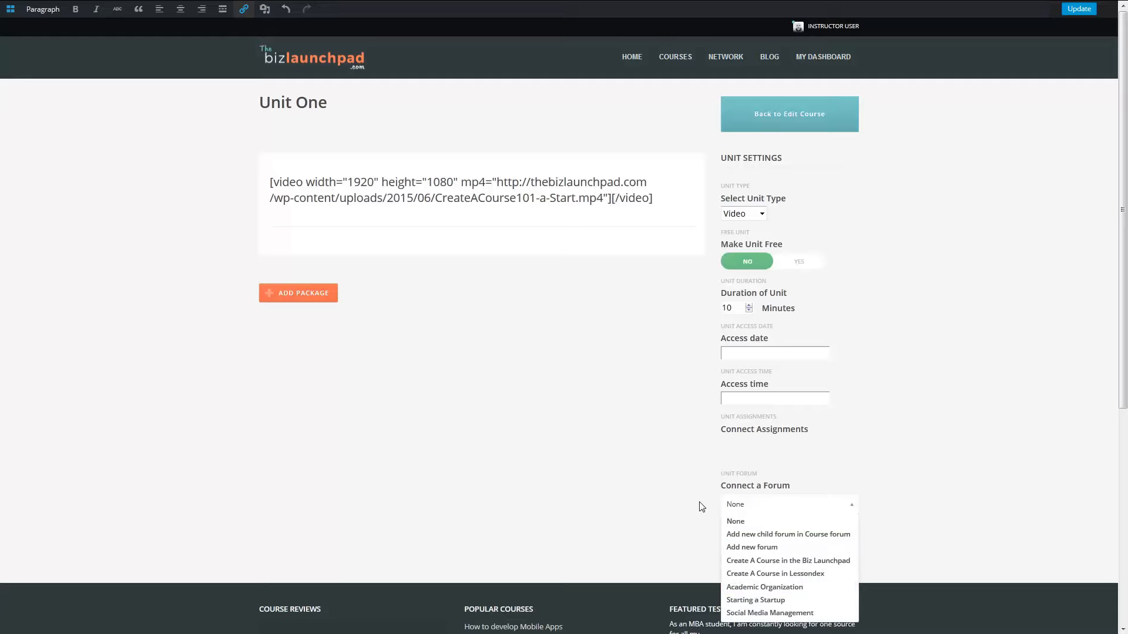
{"action": "left_click", "coordinate": [660, 516]}
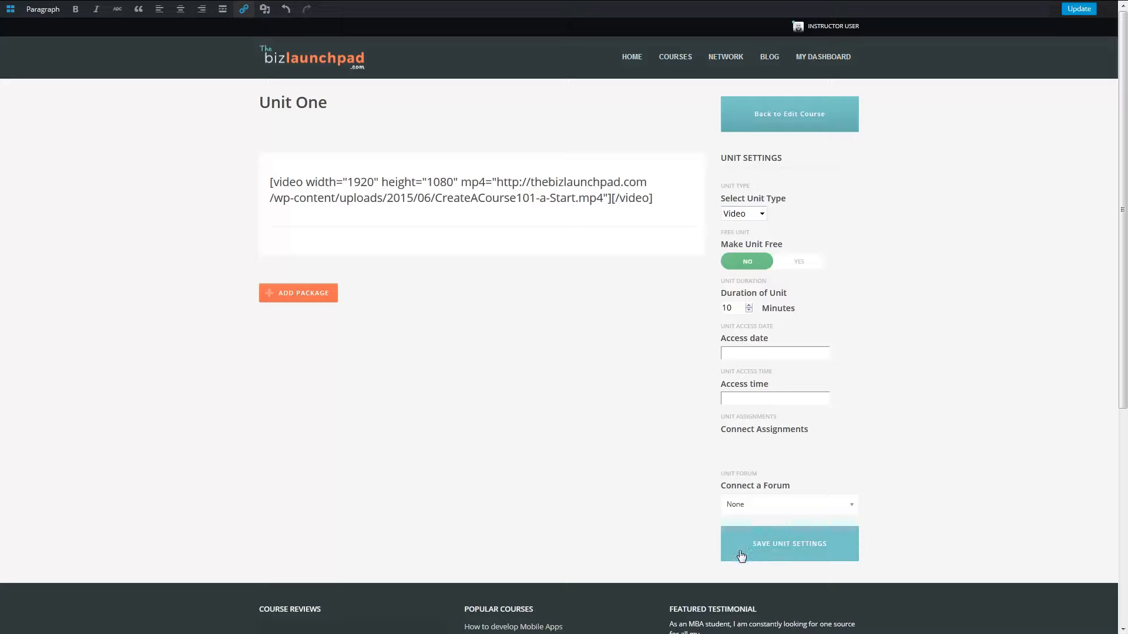
Save the unit settings over the existing ones along with the updated unit content, and return to the course.
{"action": "left_click", "coordinate": [795, 545]}
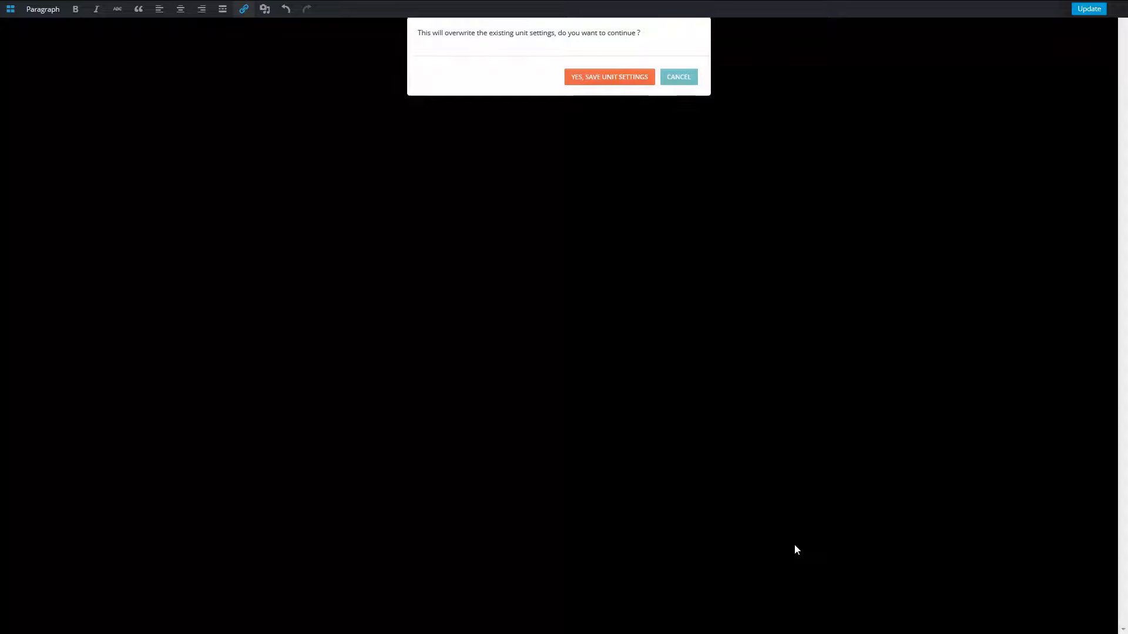
{"action": "left_click", "coordinate": [578, 81]}
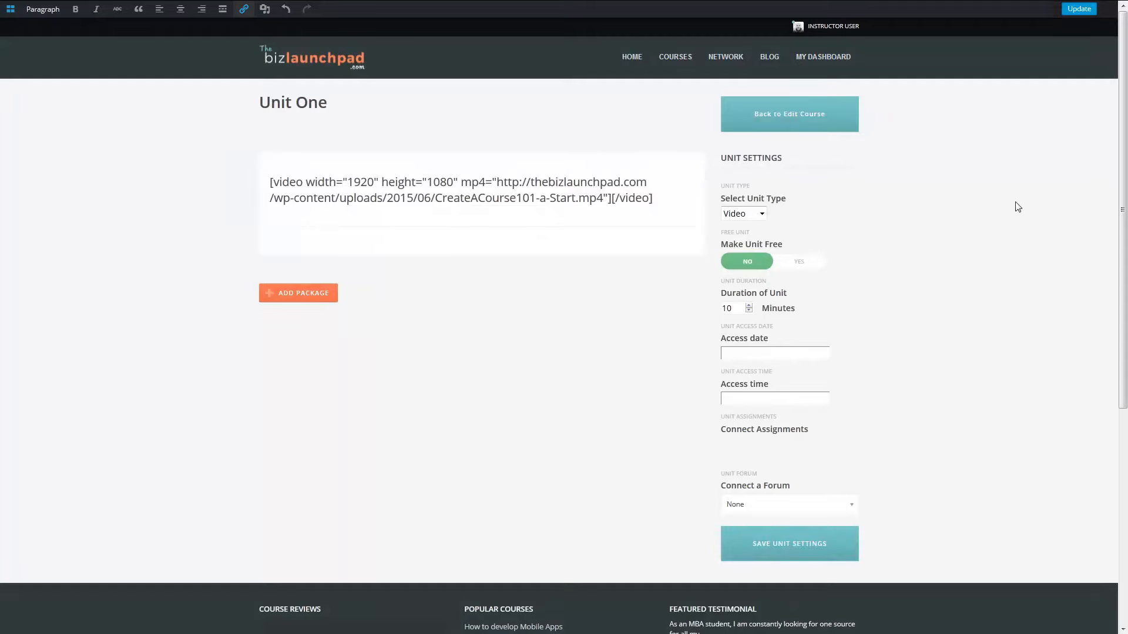
{"action": "left_click", "coordinate": [1071, 14]}
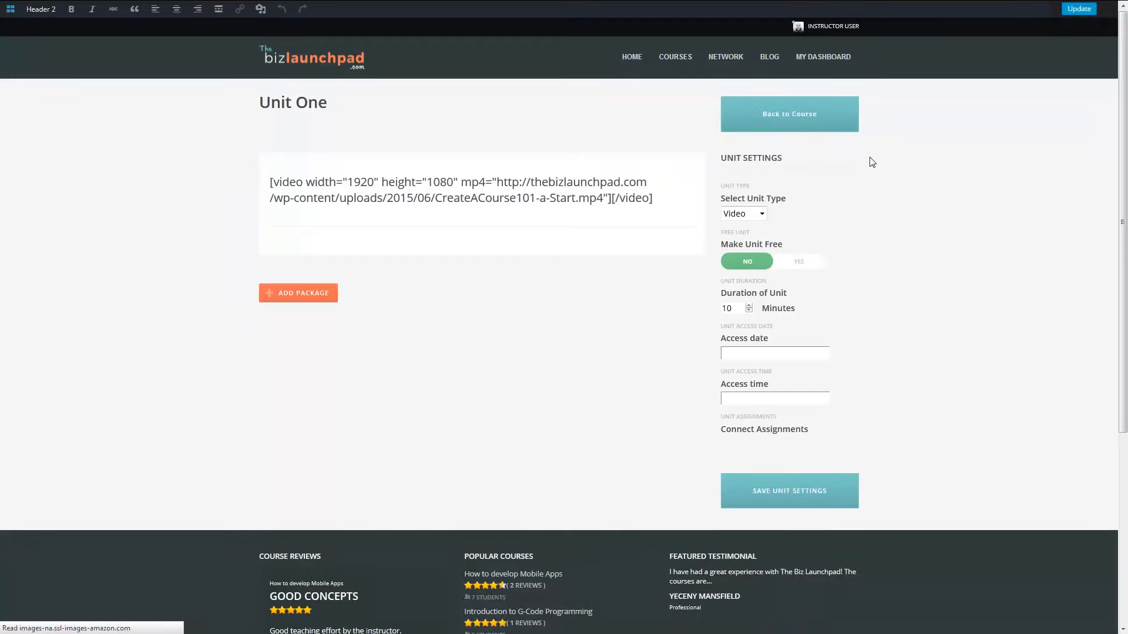
{"action": "left_click", "coordinate": [787, 122]}
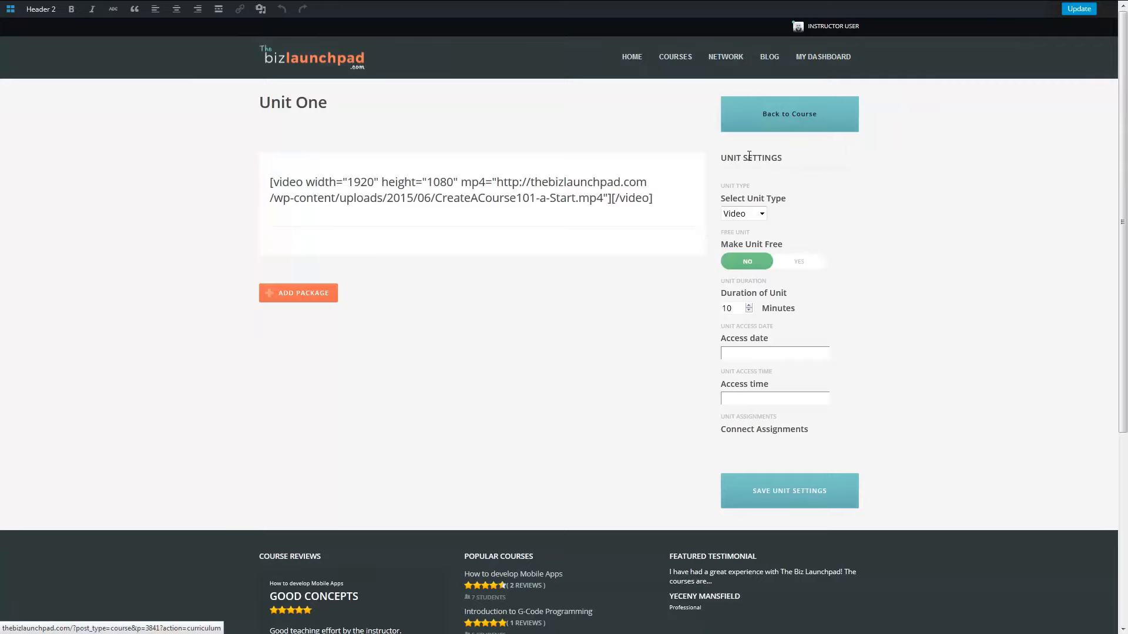